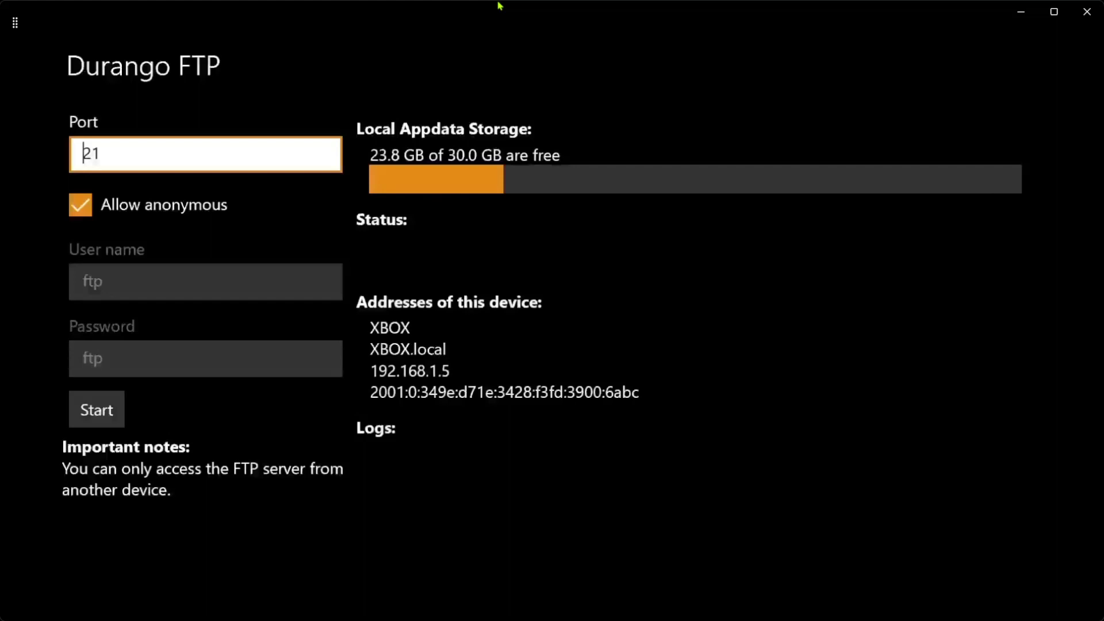
# Step: Start the Durango FTP server on port 21 with anonymous access allowed
pyautogui.press('Tab')
pyautogui.press('Tab')
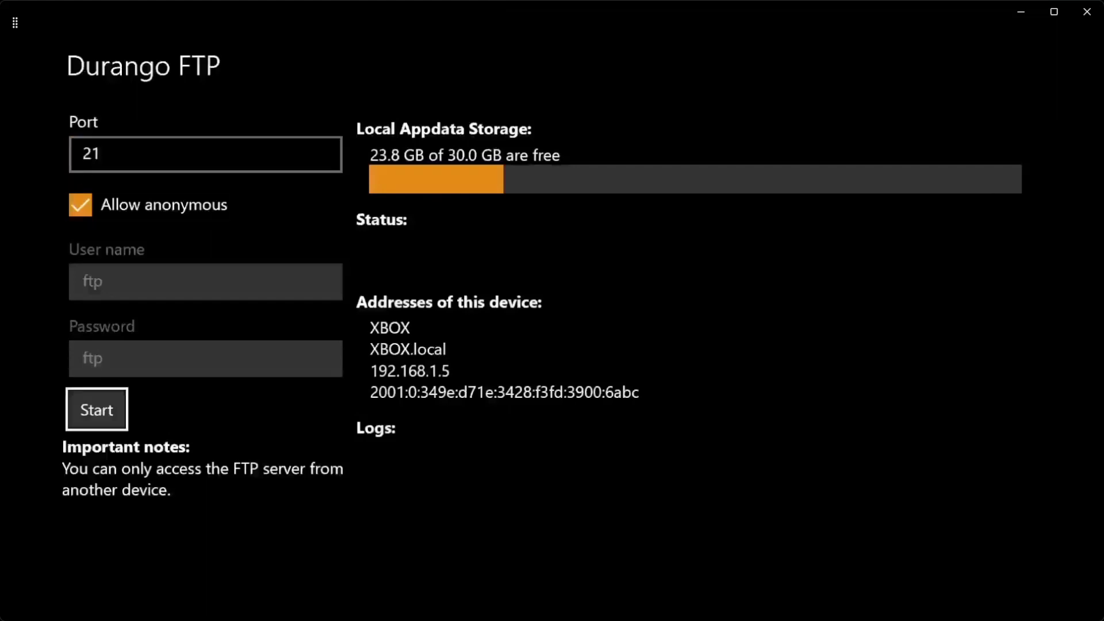
pyautogui.press('Return')
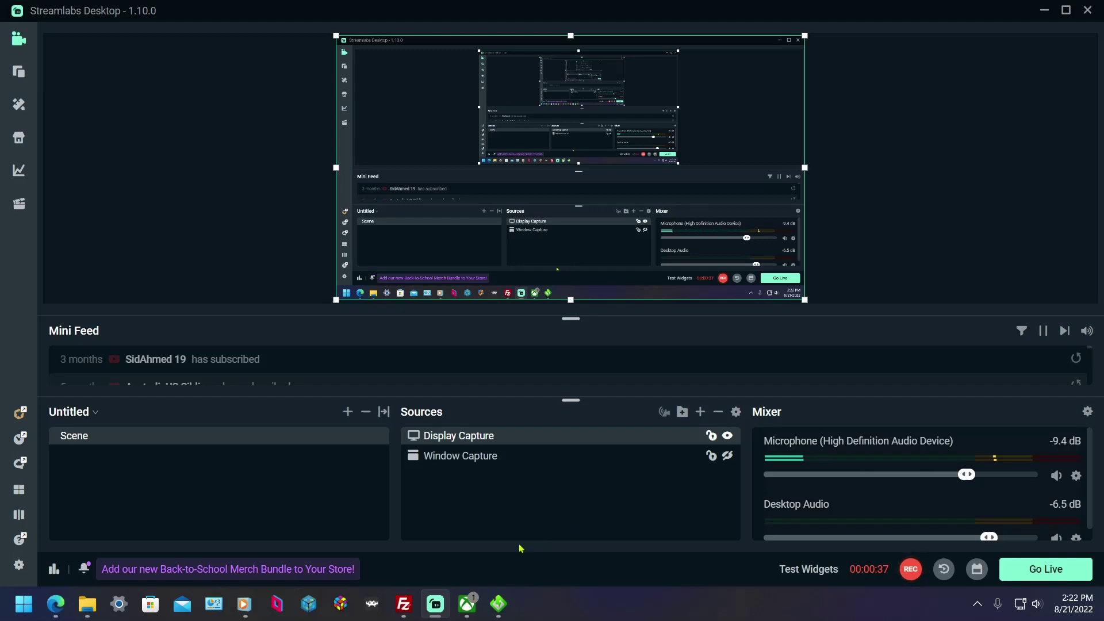
# Step: Switch to FlashFXP and quick-connect anonymously to the FTP server at 192.168.1.5 on port 21
pyautogui.click(498, 602)
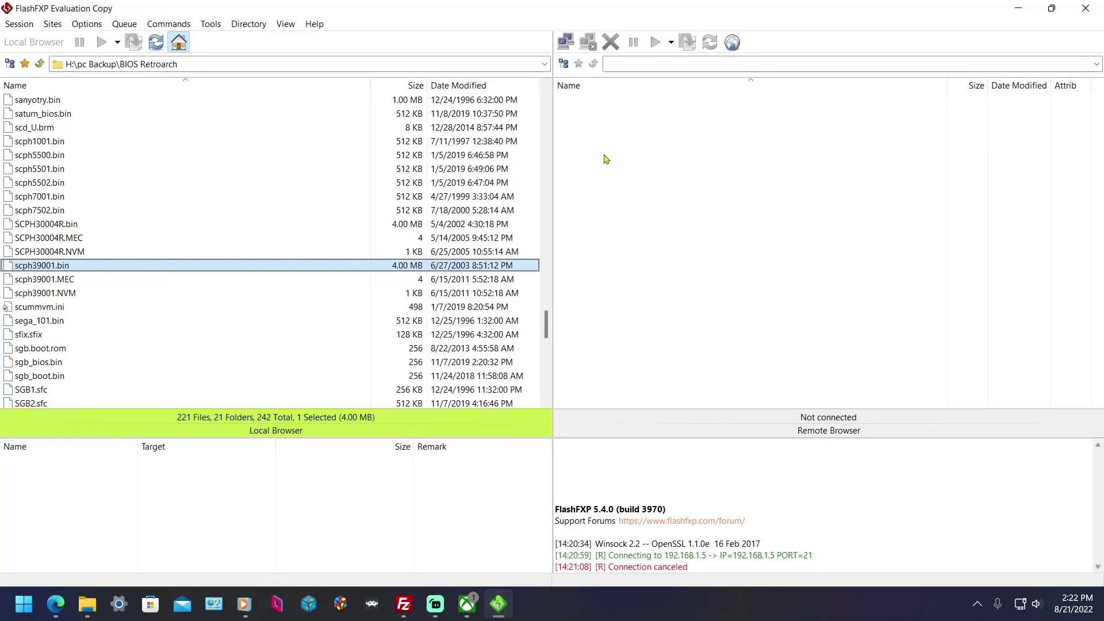
pyautogui.click(569, 45)
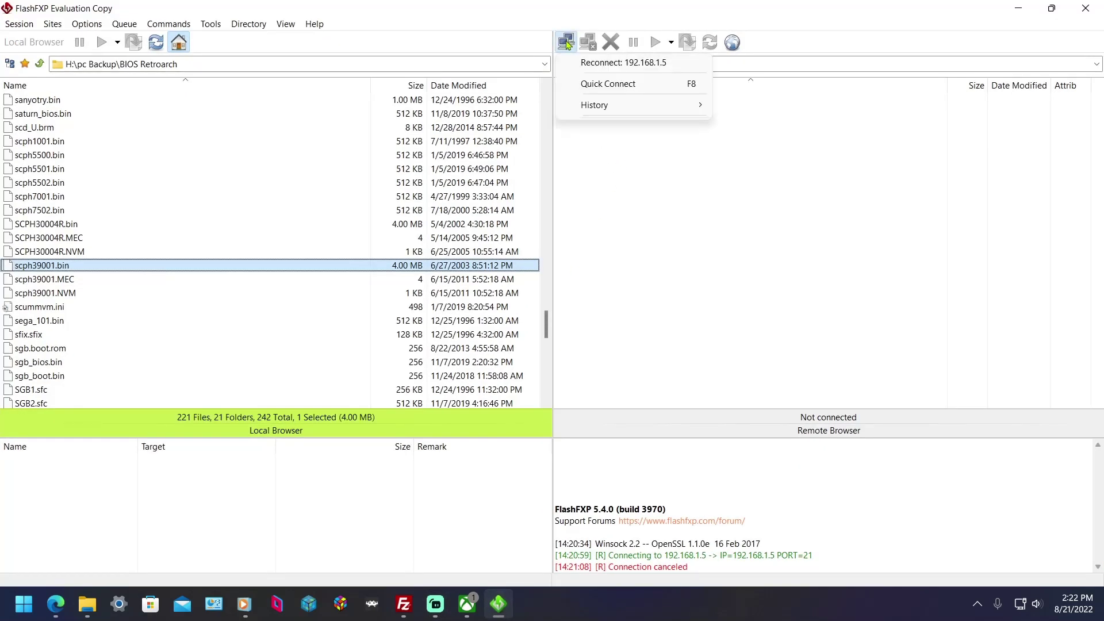
pyautogui.click(595, 84)
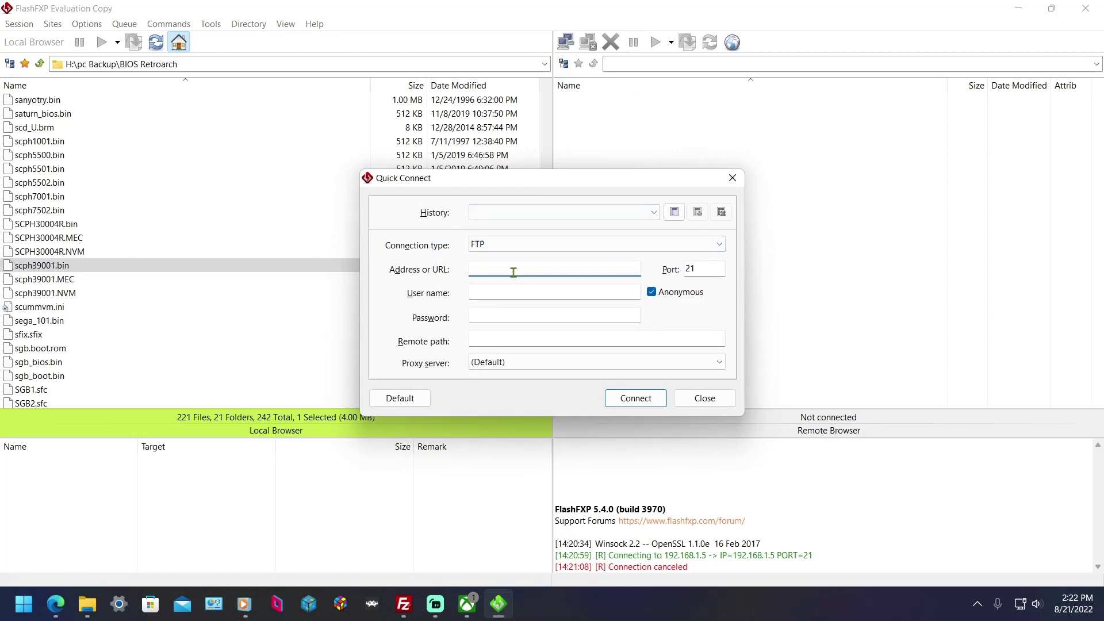
pyautogui.write('192')
pyautogui.press('BackSpace')
pyautogui.press('BackSpace')
pyautogui.write('92.168.1.5')
pyautogui.click(466, 605)
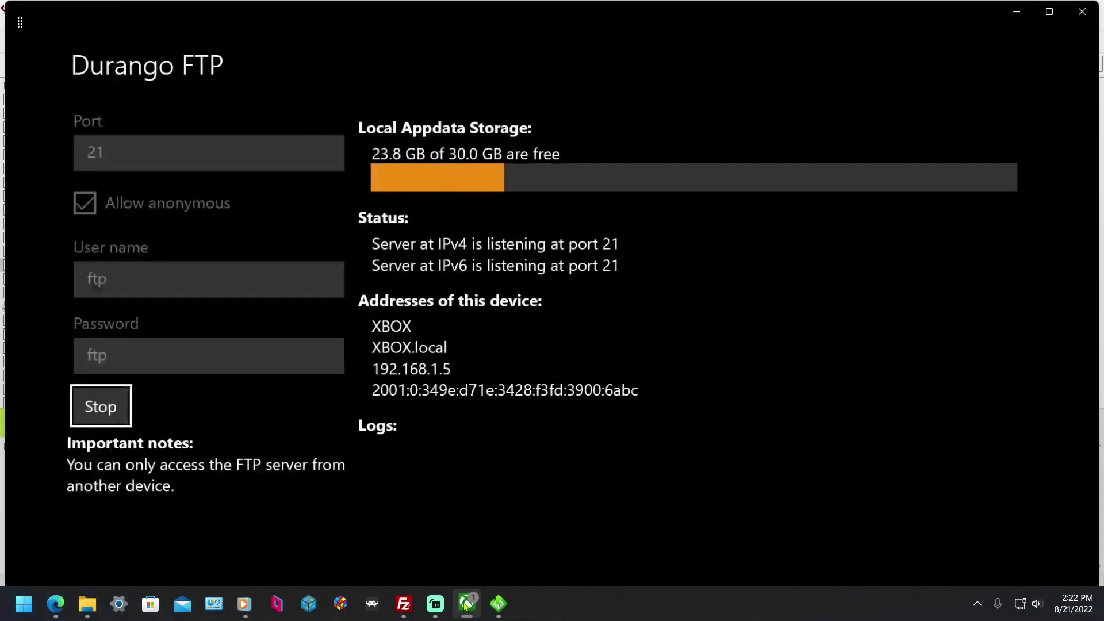
pyautogui.click(466, 604)
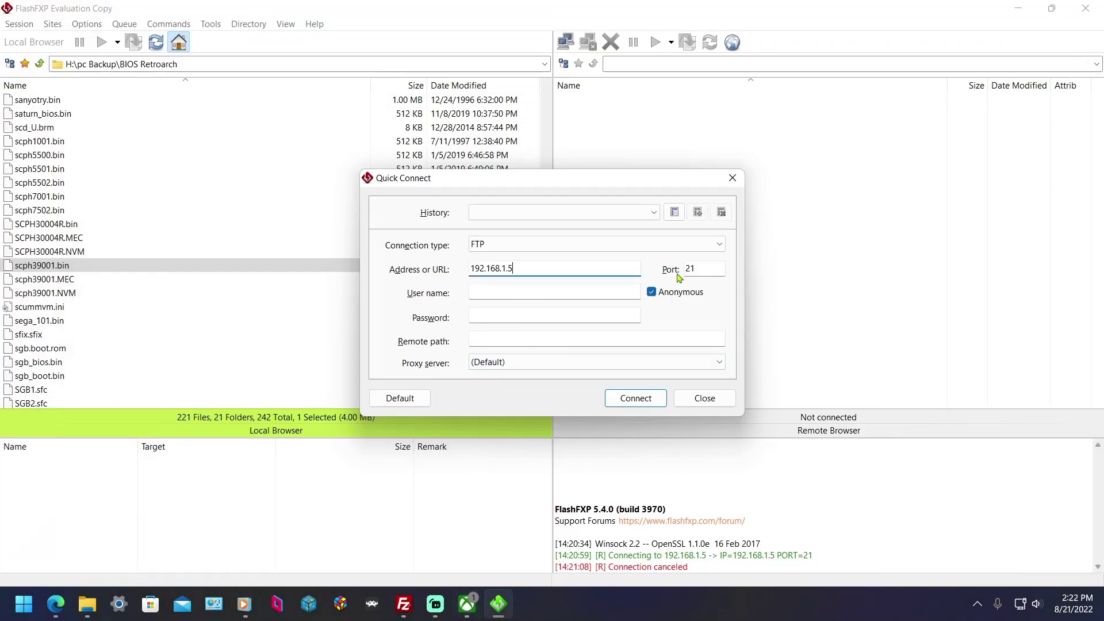
pyautogui.click(634, 399)
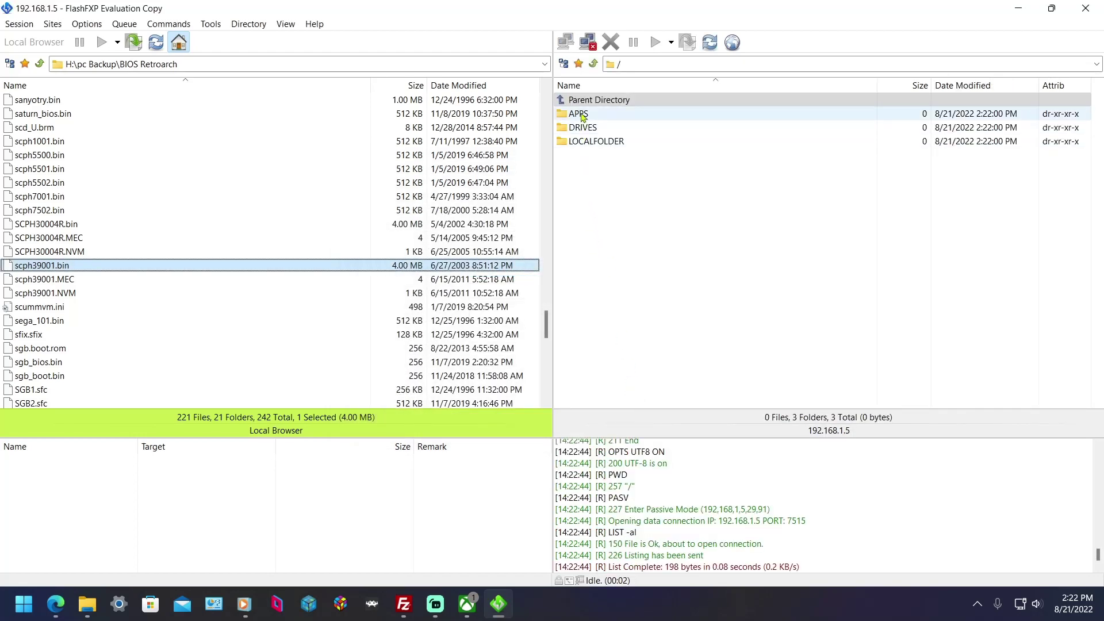
# Step: Upload scph39001.bin to the LocalState/bios folder of the XBSX2 package under APPS/PCSX2 on the Xbox
pyautogui.doubleClick(578, 114)
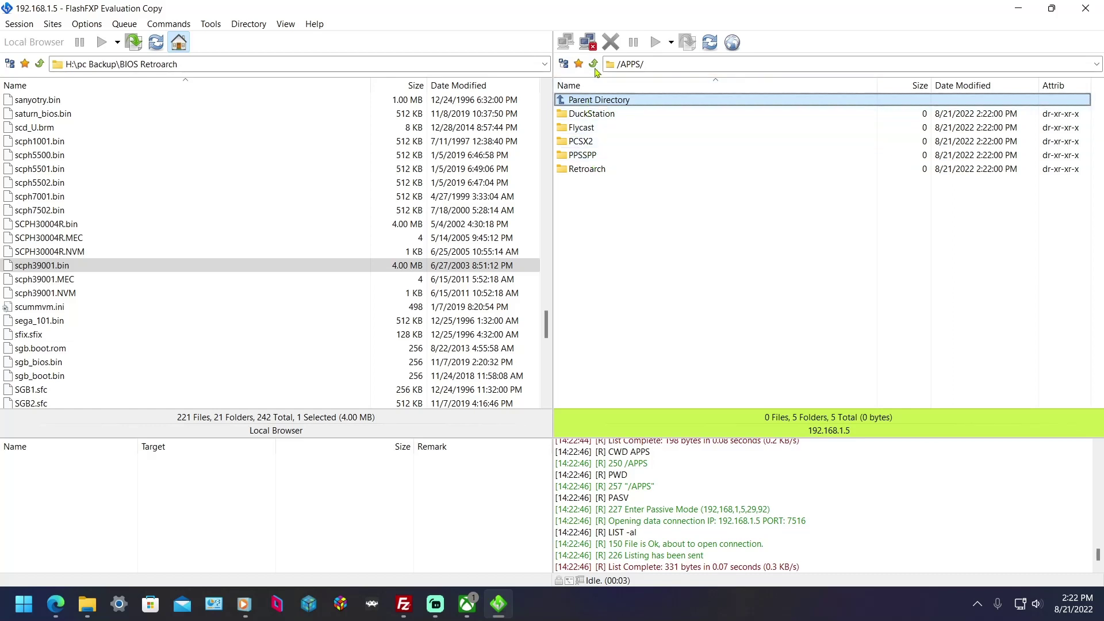
pyautogui.doubleClick(594, 143)
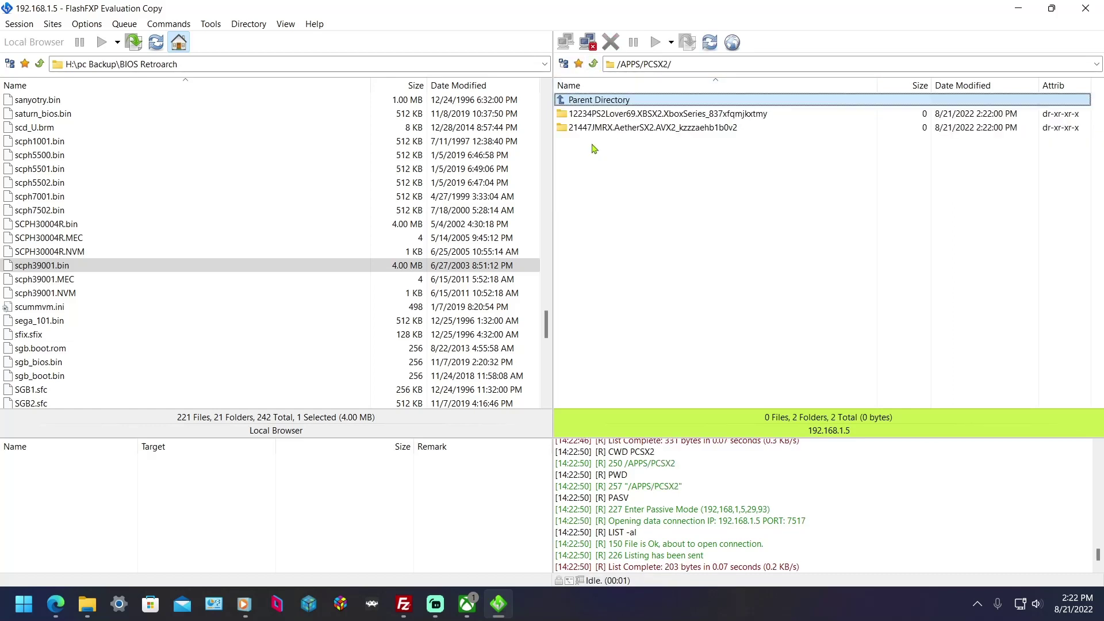
pyautogui.doubleClick(606, 118)
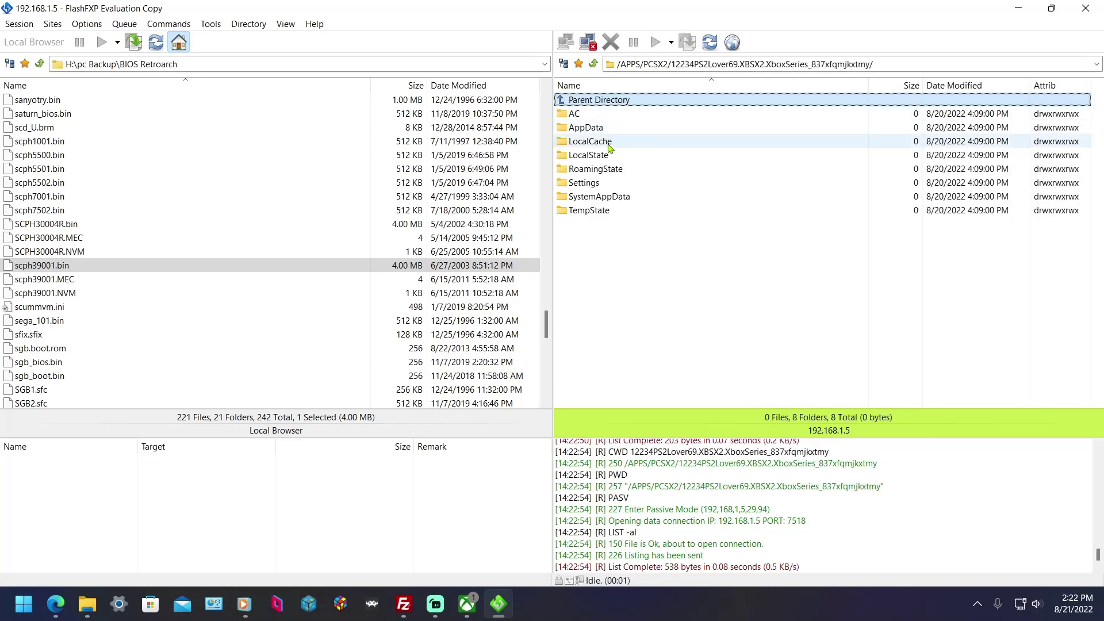
pyautogui.doubleClick(608, 156)
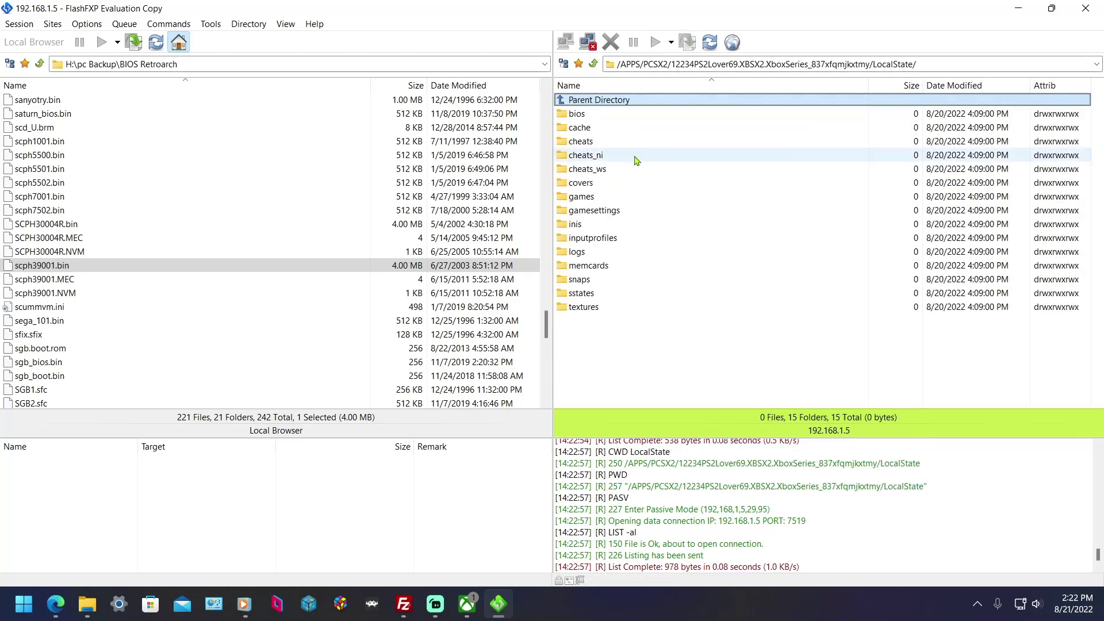
pyautogui.doubleClick(599, 115)
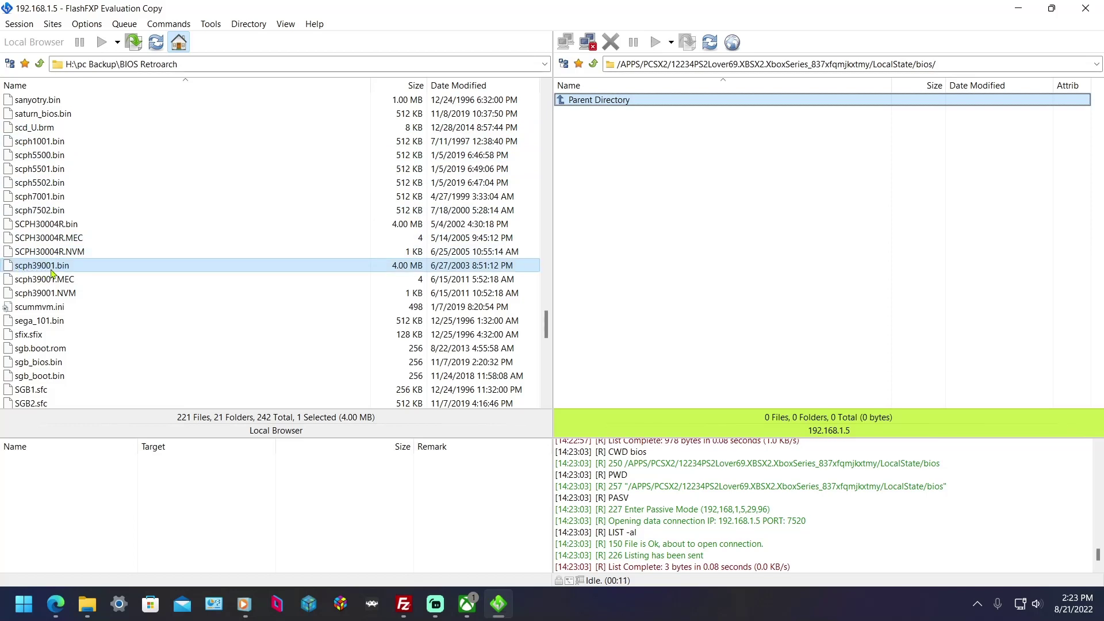
pyautogui.rightClick(59, 266)
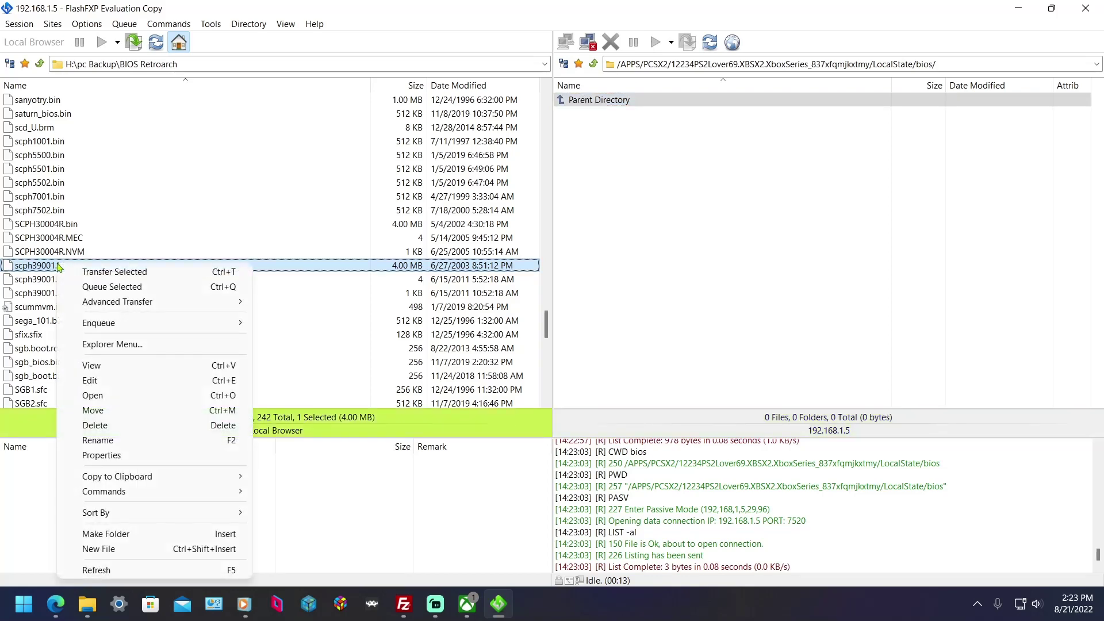
pyautogui.click(92, 273)
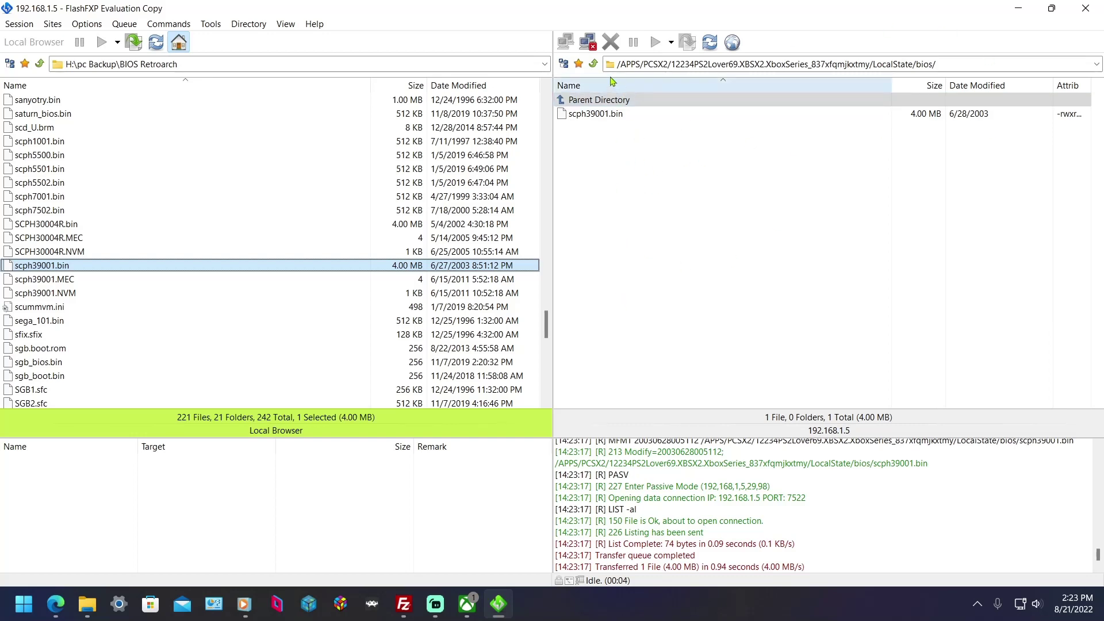
# Step: Look inside the remote games folder and return to LocalState
pyautogui.click(593, 64)
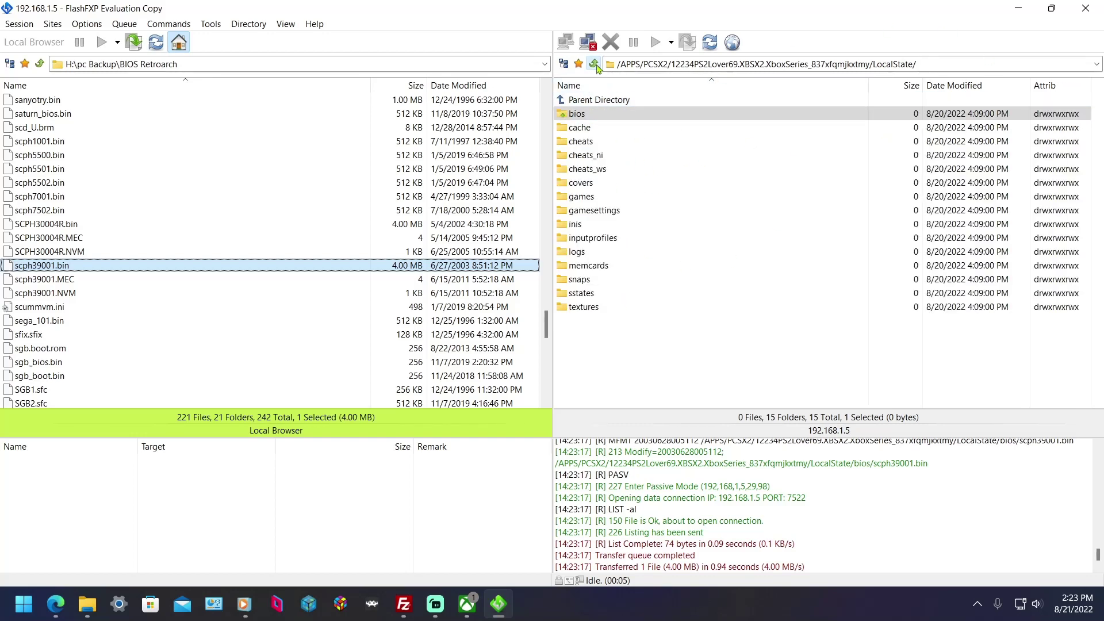
pyautogui.doubleClick(581, 196)
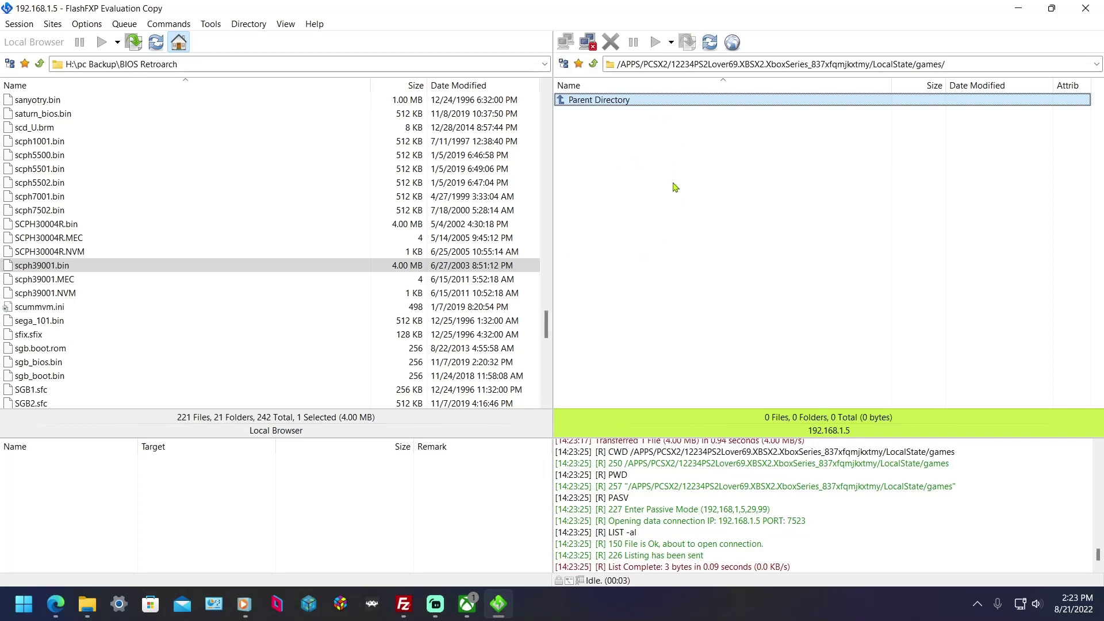
pyautogui.click(593, 63)
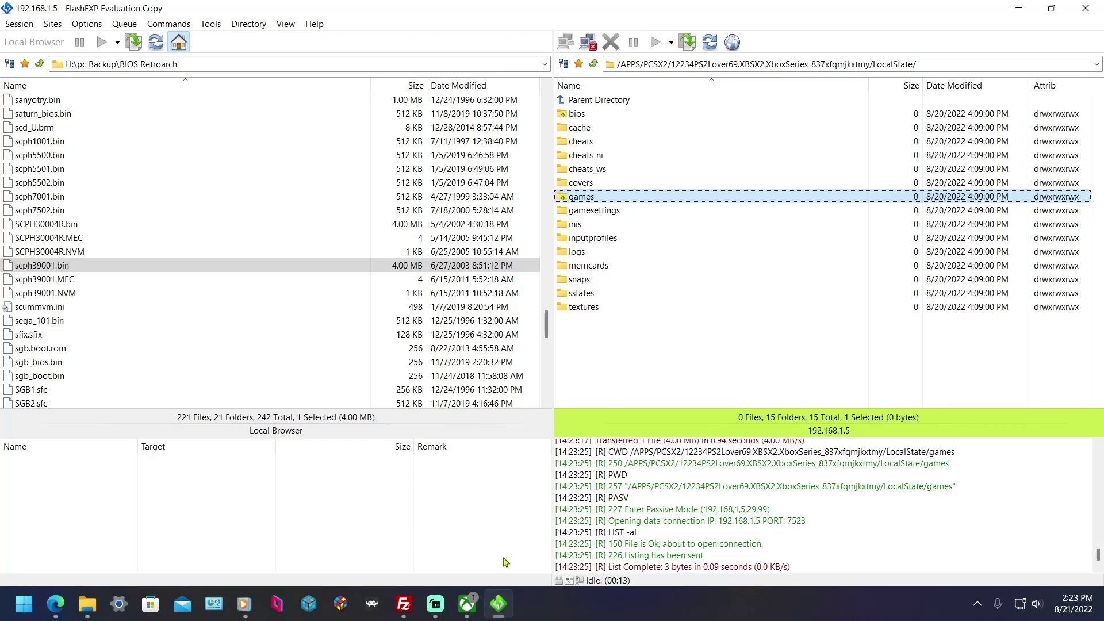
# Step: Switch to the Xbox window, launch the XBSX2 emulator and open its settings
pyautogui.click(498, 604)
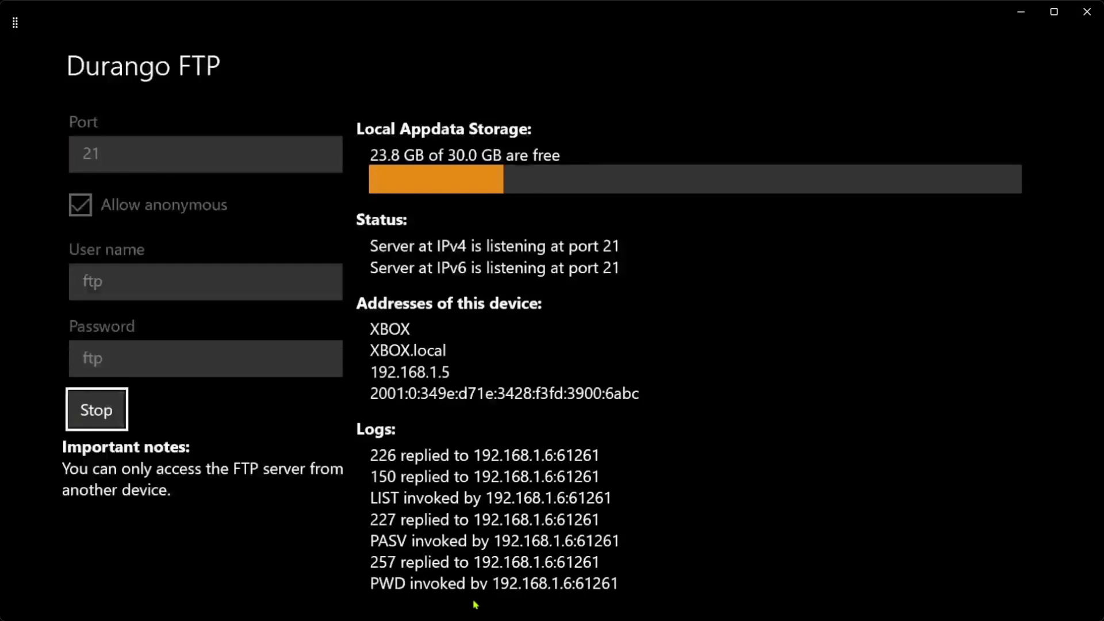
pyautogui.press('Return')
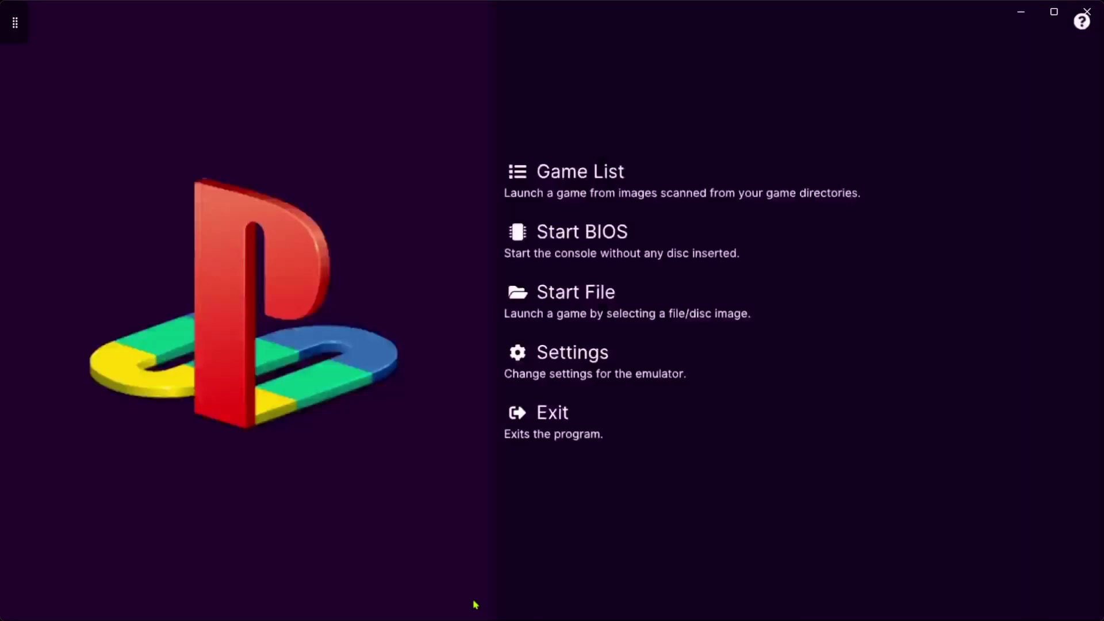
pyautogui.press('Down')
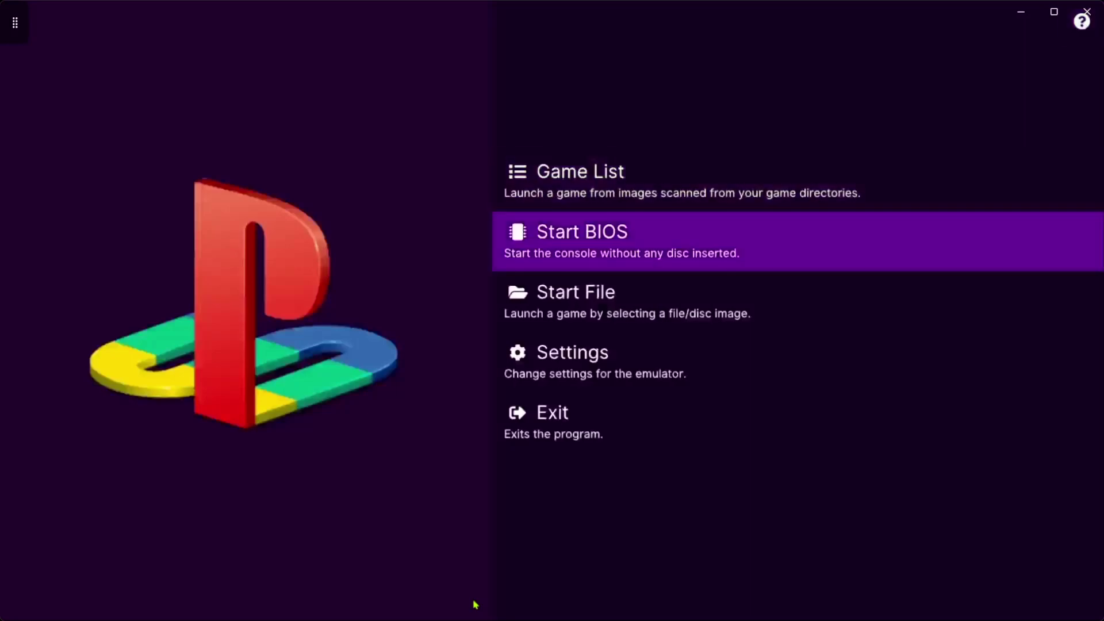
pyautogui.press('Down')
pyautogui.press('Down')
pyautogui.press('Return')
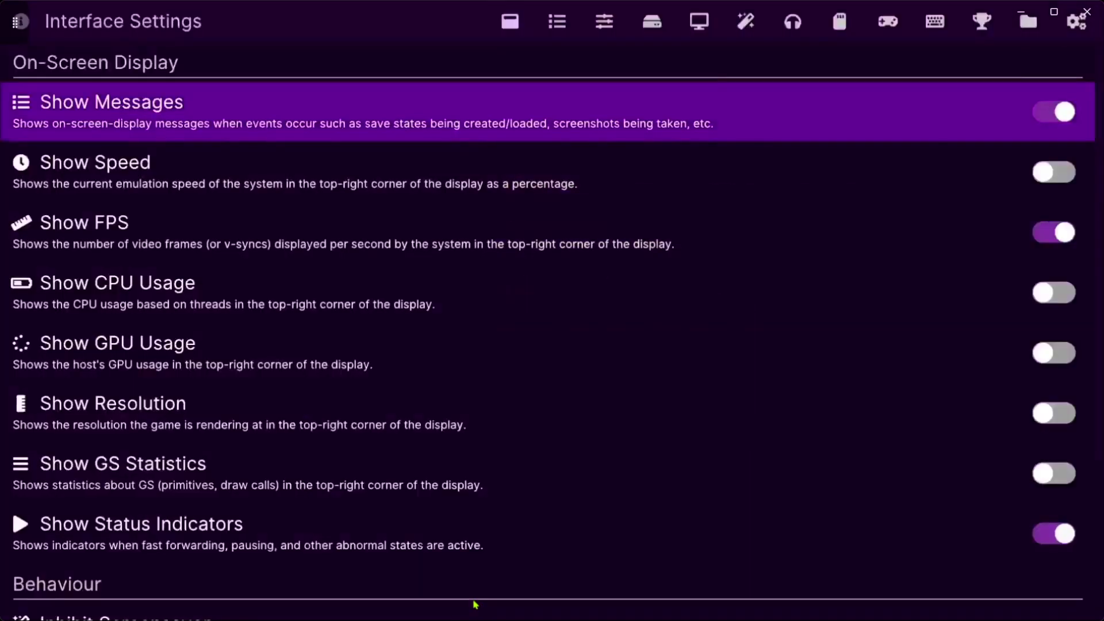
# Step: Begin adding a search directory in the Game List settings
pyautogui.press('Right')
pyautogui.press('Up')
pyautogui.press('Up')
pyautogui.press('Up')
pyautogui.press('Up')
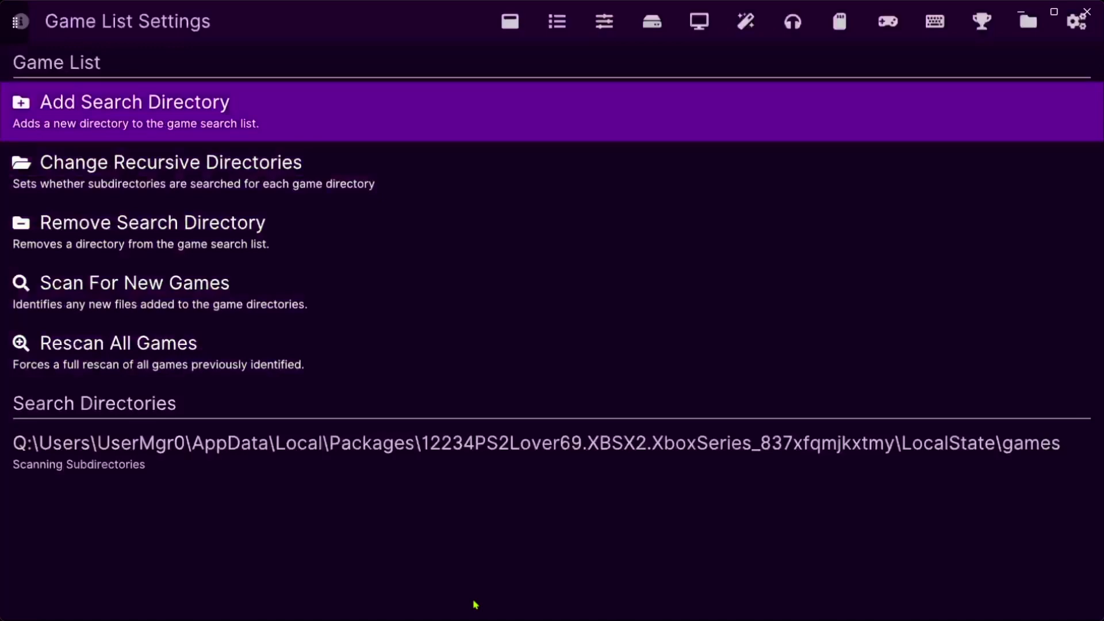
pyautogui.press('Return')
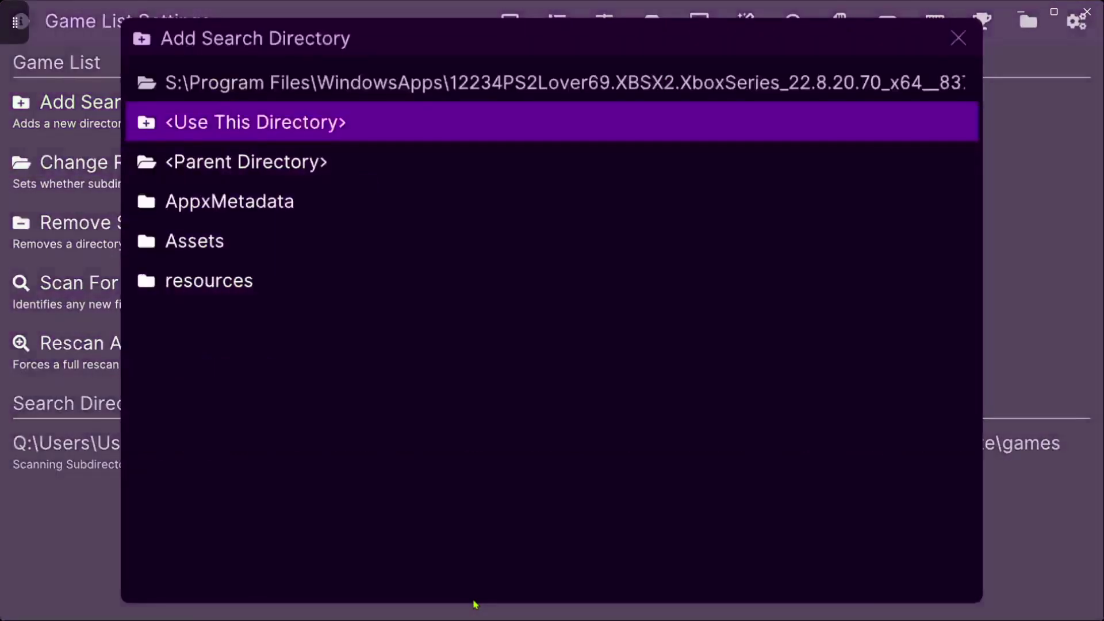
# Step: Browse up from the app's installation folder to the drive list and open the D:\ drive
pyautogui.press('Down')
pyautogui.press('Return')
pyautogui.press('Return')
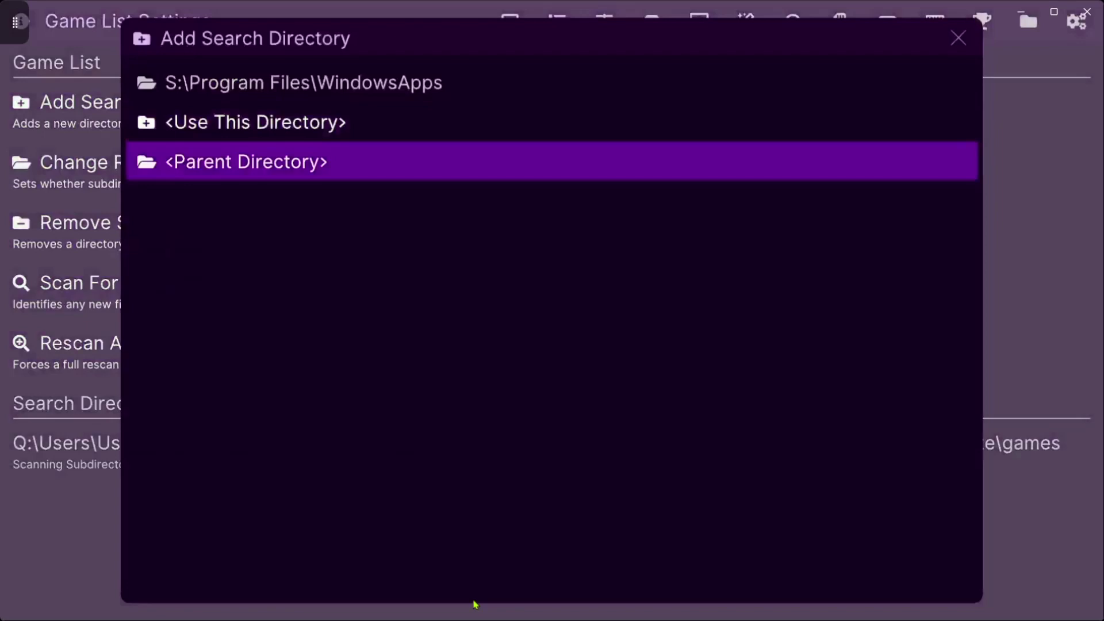
pyautogui.press('Return')
pyautogui.press('Return')
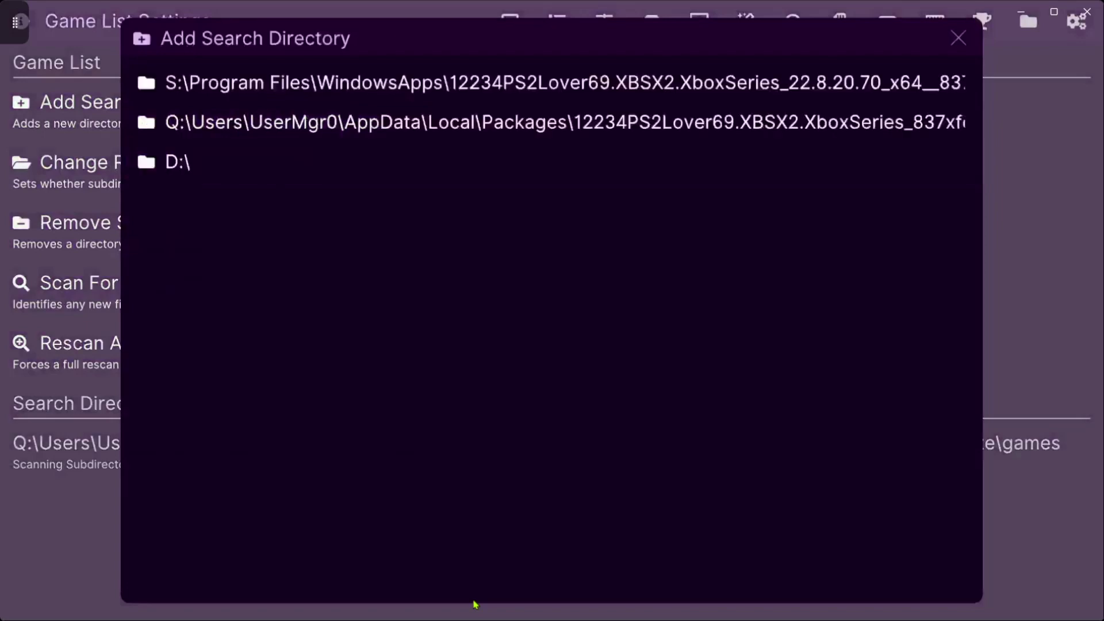
pyautogui.press('Down')
pyautogui.press('Down')
pyautogui.press('Down')
pyautogui.press('Return')
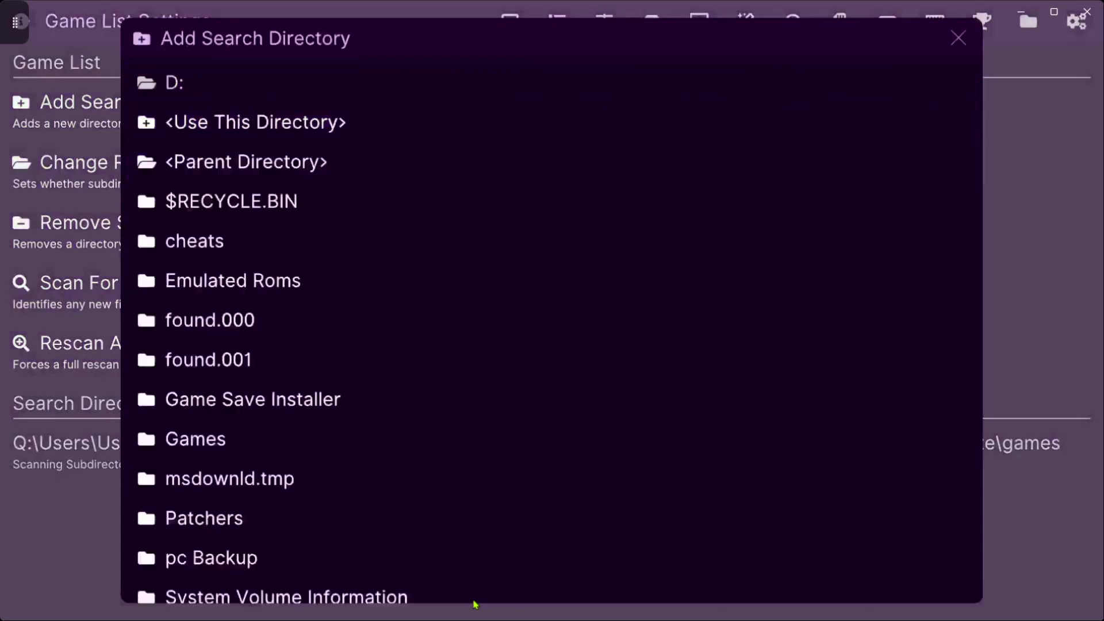
# Step: Add the D:\Emulated Roms folder as a game search directory
pyautogui.press('Down')
pyautogui.press('Down')
pyautogui.press('Down')
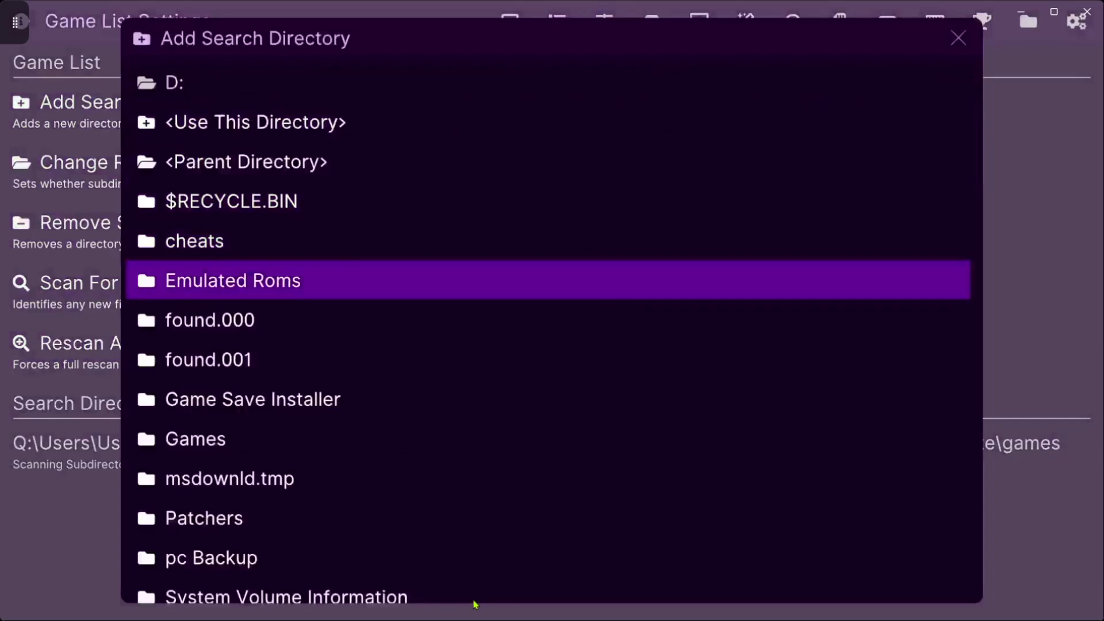
pyautogui.press('Return')
pyautogui.press('Down')
pyautogui.press('Down')
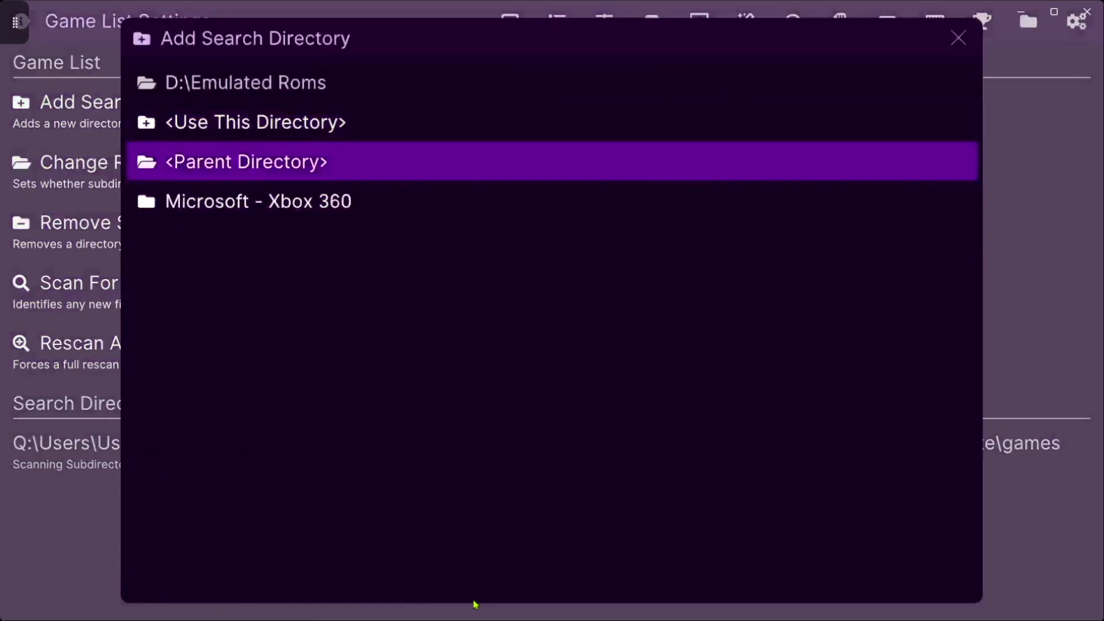
pyautogui.press('Up')
pyautogui.press('Return')
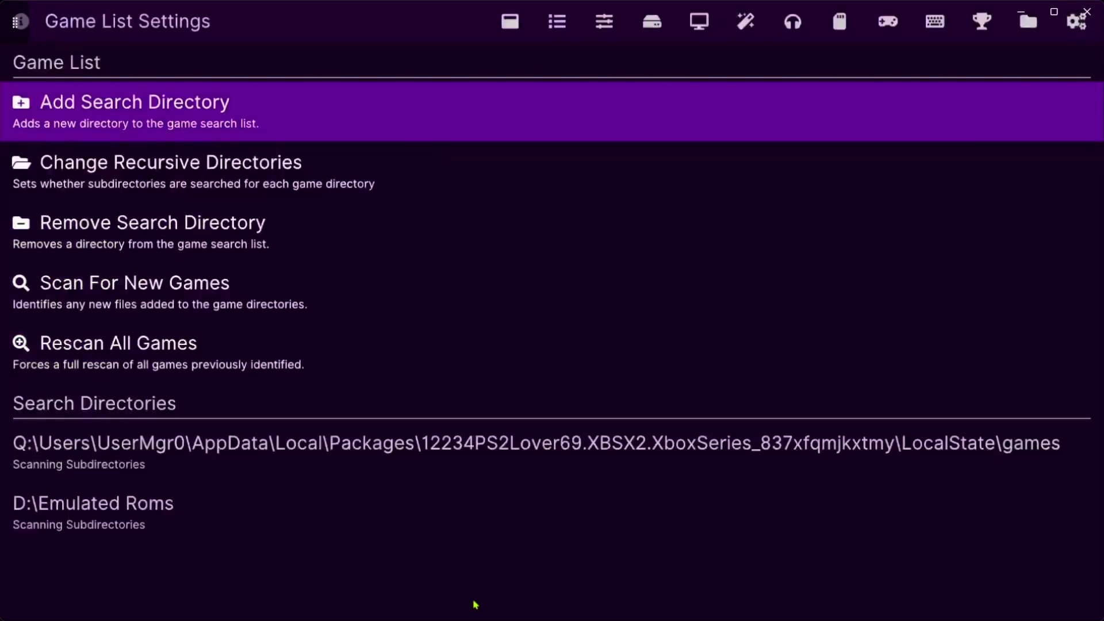
# Step: Set BIOS Selection in the System settings to the USA v01.60 console image scph39001.bin
pyautogui.hotkey('ctrl', 'Tab')
pyautogui.press('Up')
pyautogui.press('Up')
pyautogui.press('Up')
pyautogui.press('Up')
pyautogui.press('Up')
pyautogui.press('Up')
pyautogui.press('Up')
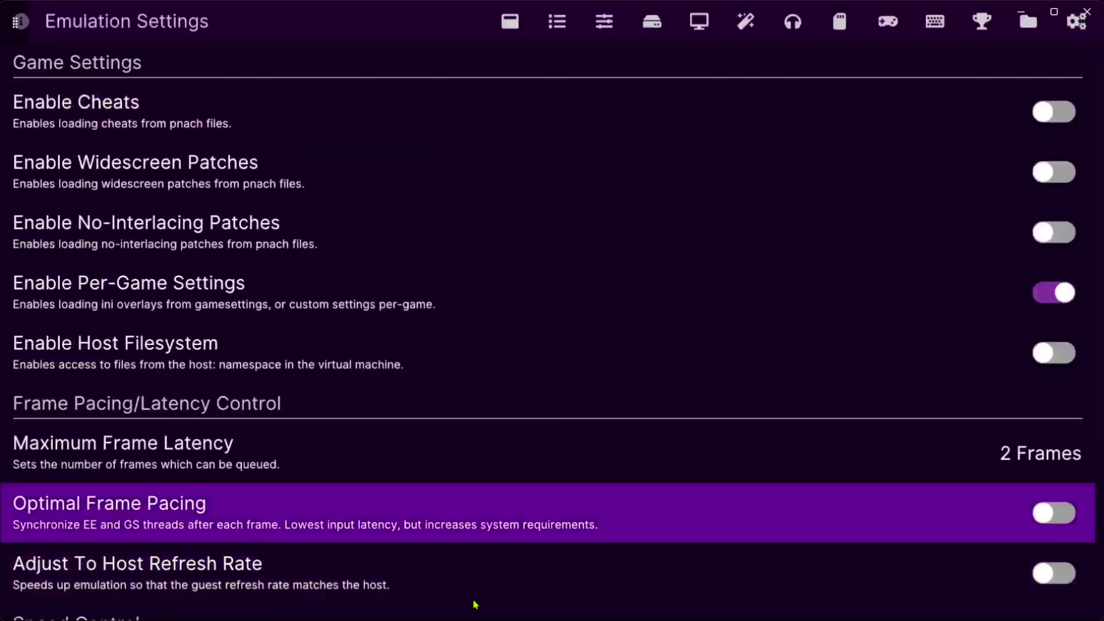
pyautogui.hotkey('ctrl', 'Tab')
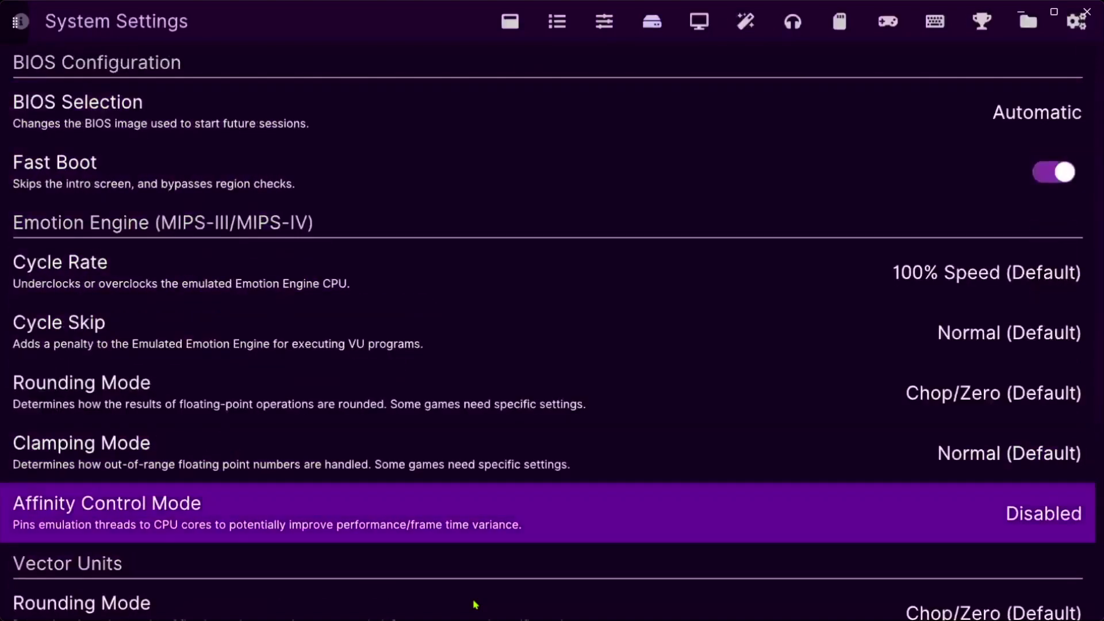
pyautogui.press('Up')
pyautogui.press('Up')
pyautogui.press('Up')
pyautogui.press('Up')
pyautogui.press('Up')
pyautogui.press('Up')
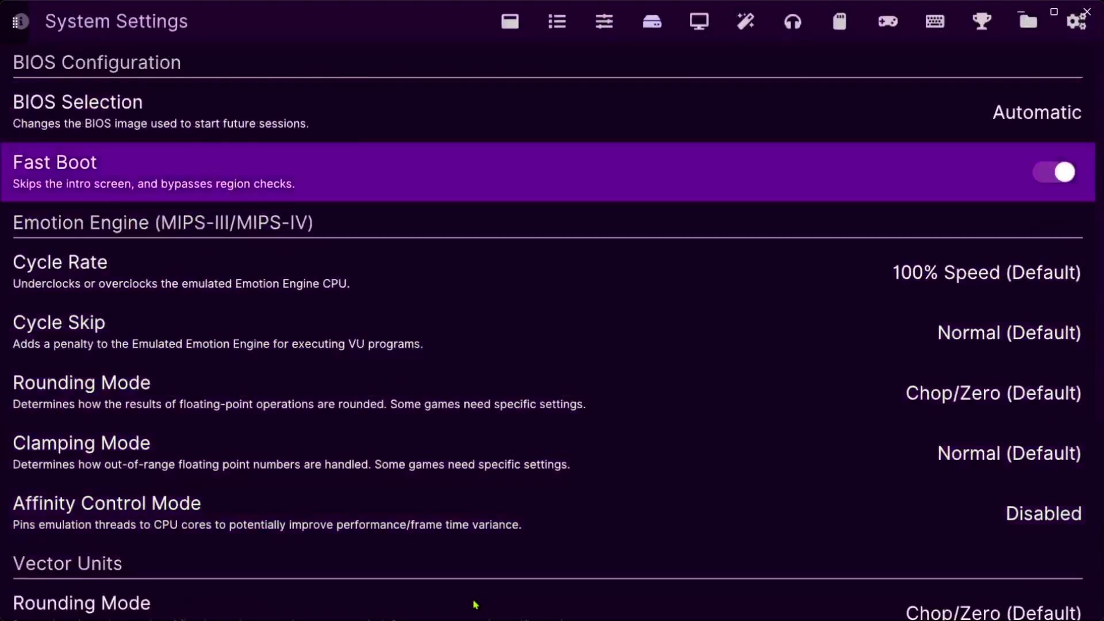
pyautogui.press('Return')
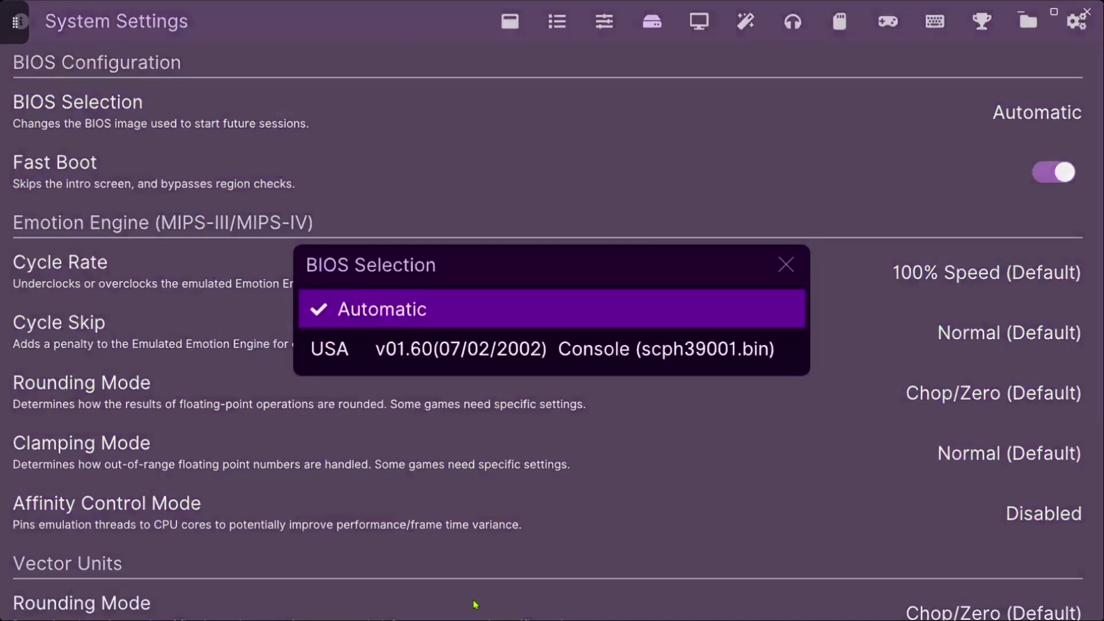
pyautogui.press('Down')
pyautogui.press('Return')
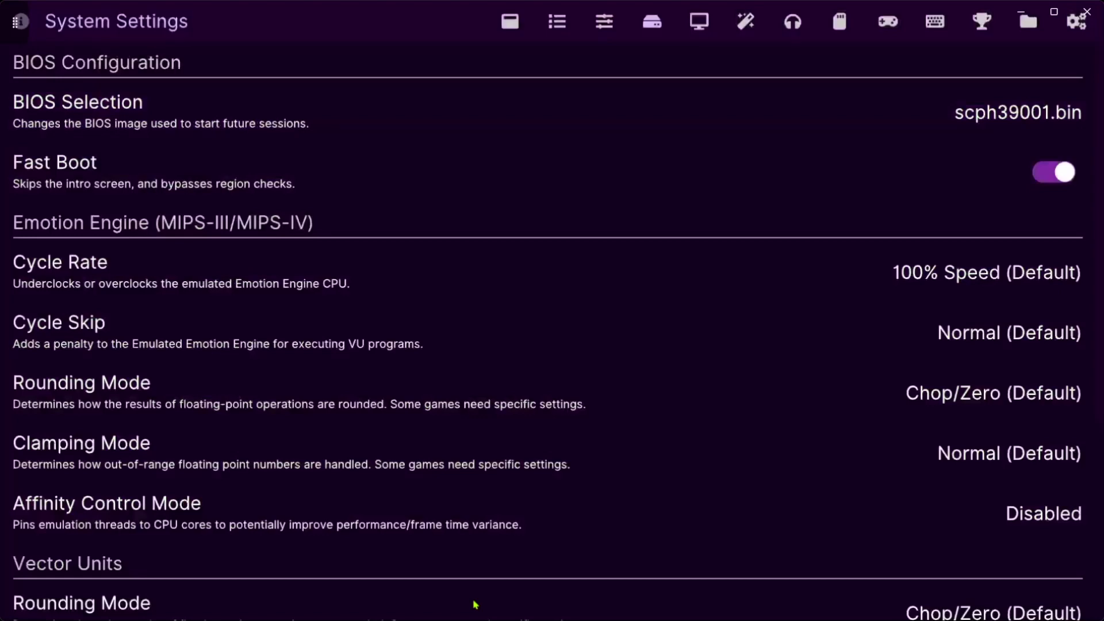
# Step: Leave the settings and open the game list from the main menu
pyautogui.press('Escape')
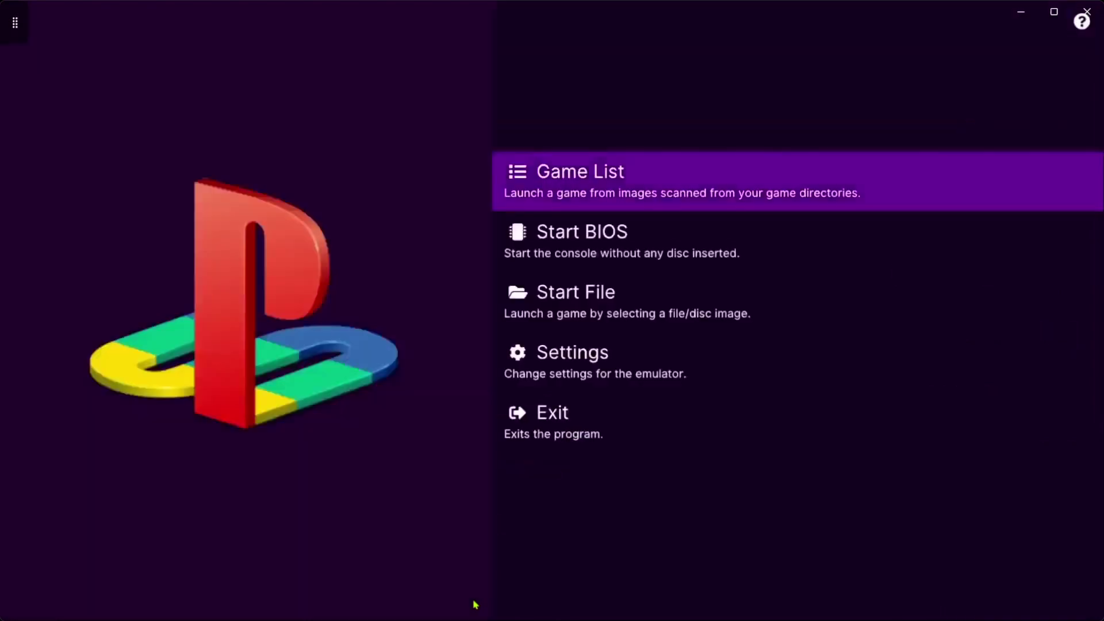
pyautogui.press('Down')
pyautogui.press('Down')
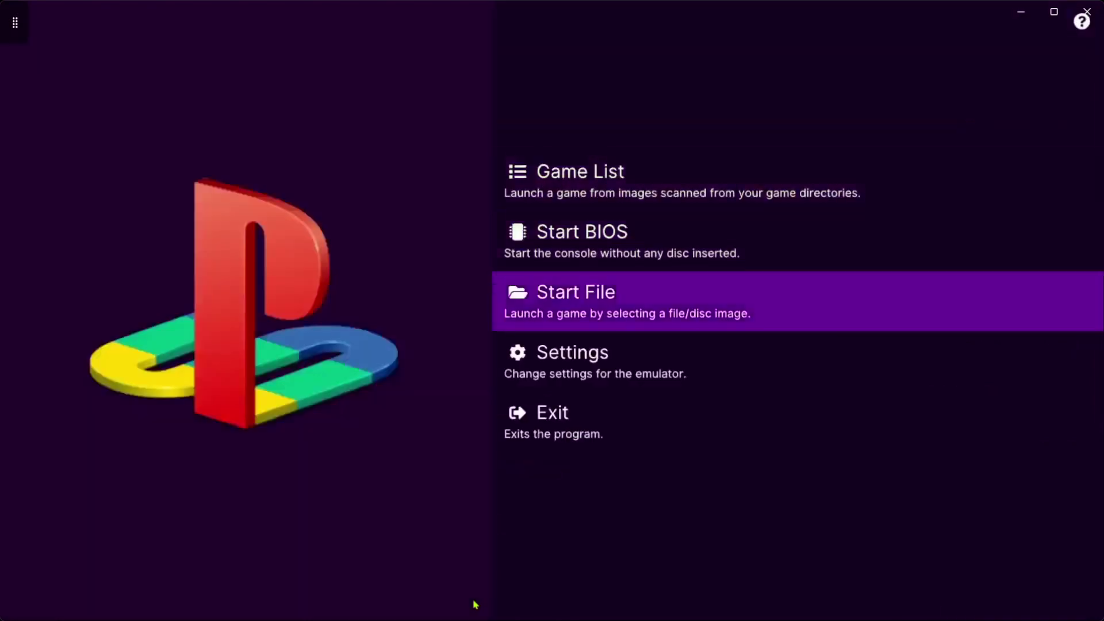
pyautogui.press('Up')
pyautogui.press('Up')
pyautogui.press('Return')
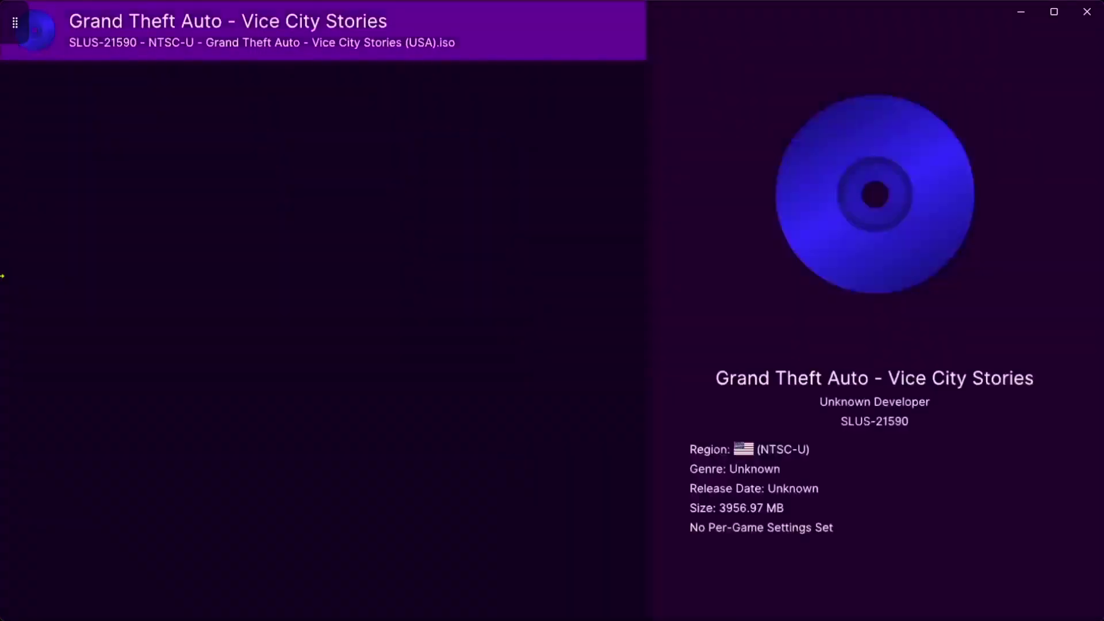